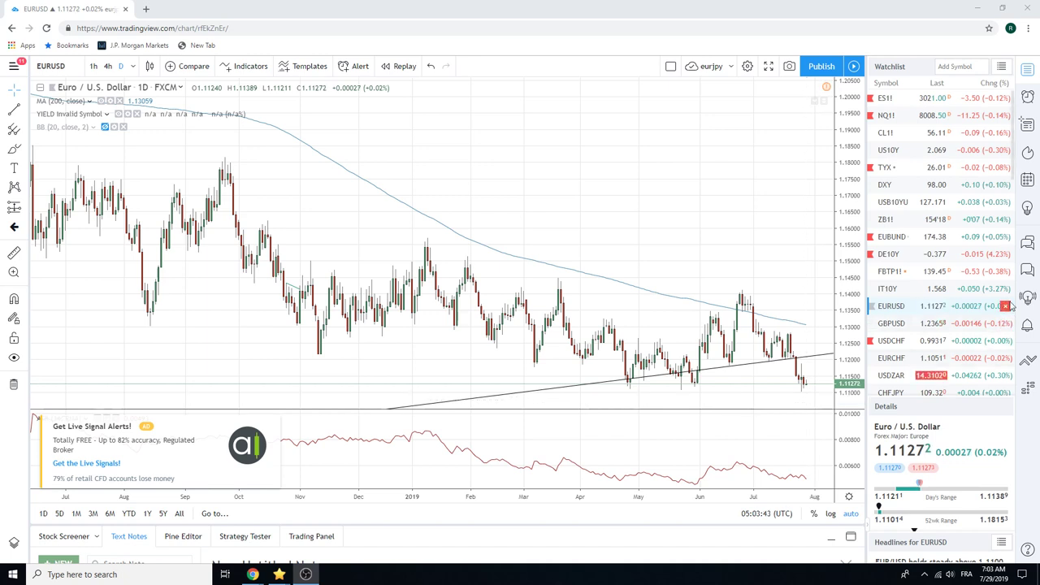
Glance at the EURCAD chart, then return to EURUSD and zoom in to January–August 2019
{"action": "scroll", "coordinate": [948, 271], "scroll_direction": "down", "scroll_amount": 2}
{"action": "scroll", "coordinate": [947, 270], "scroll_direction": "down", "scroll_amount": 3}
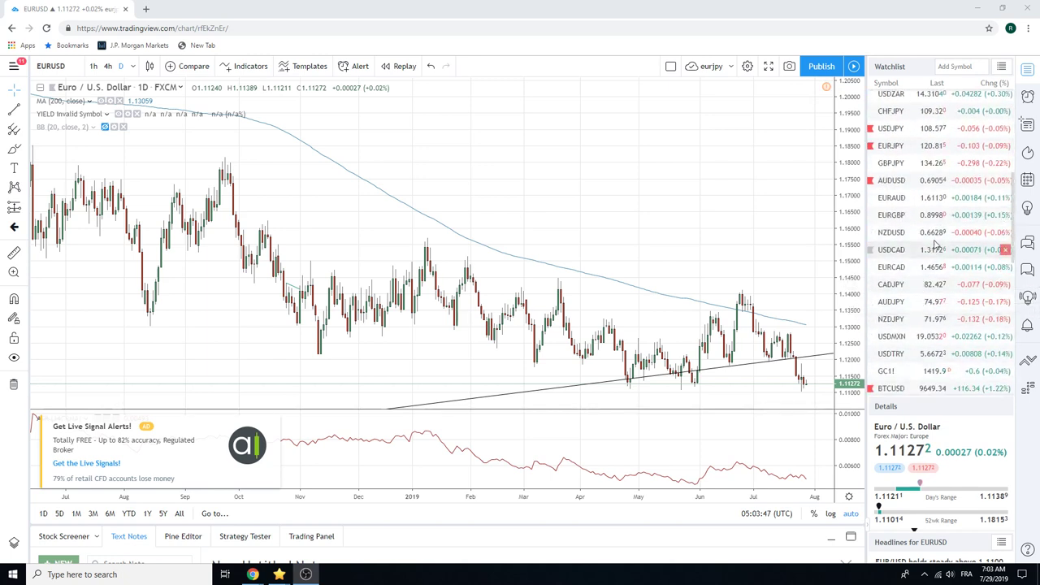
{"action": "left_click", "coordinate": [902, 268]}
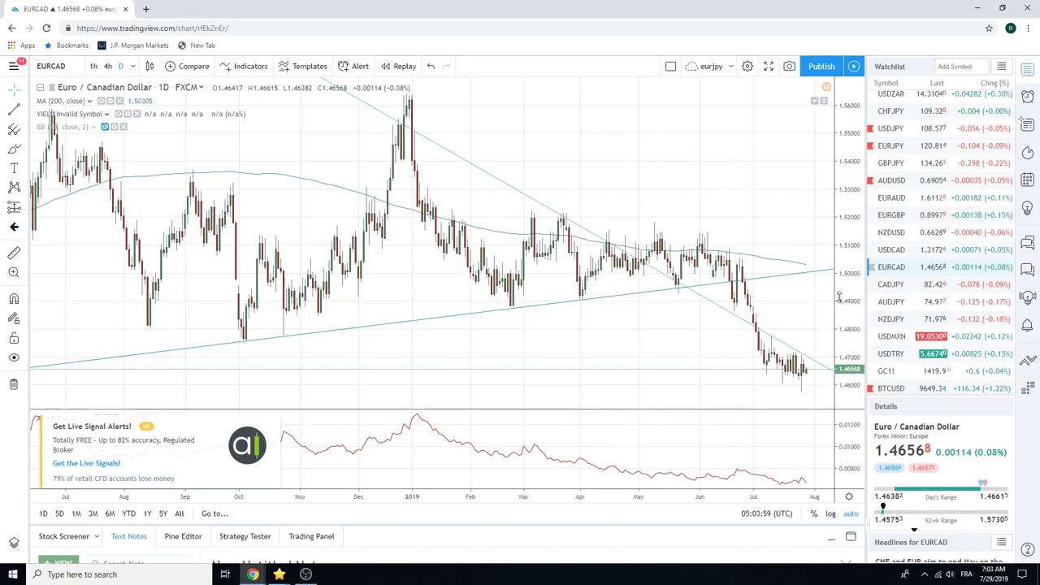
{"action": "scroll", "coordinate": [904, 302], "scroll_direction": "up", "scroll_amount": 1}
{"action": "scroll", "coordinate": [903, 302], "scroll_direction": "up", "scroll_amount": 1}
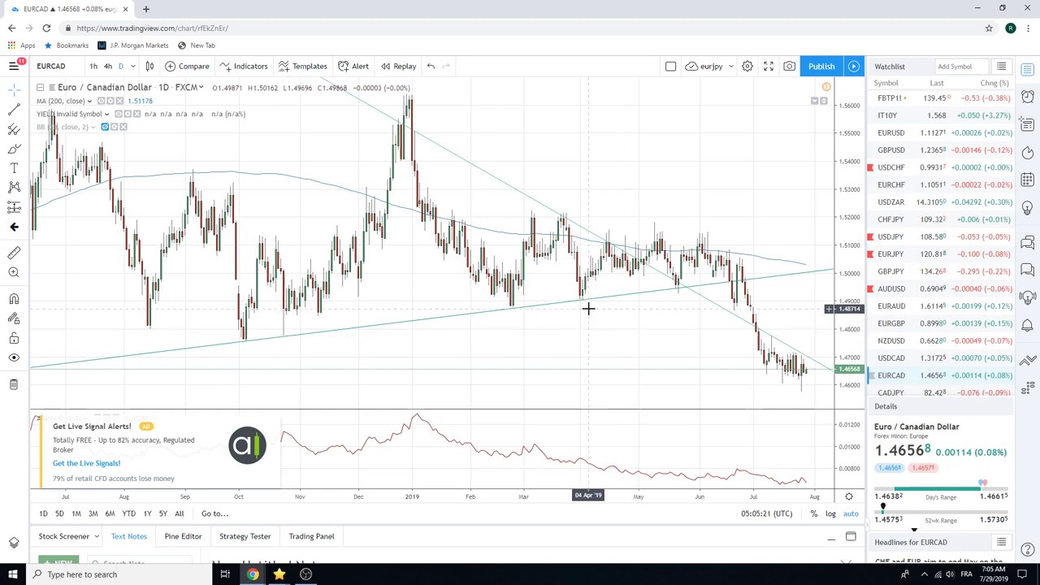
{"action": "left_click", "coordinate": [891, 133]}
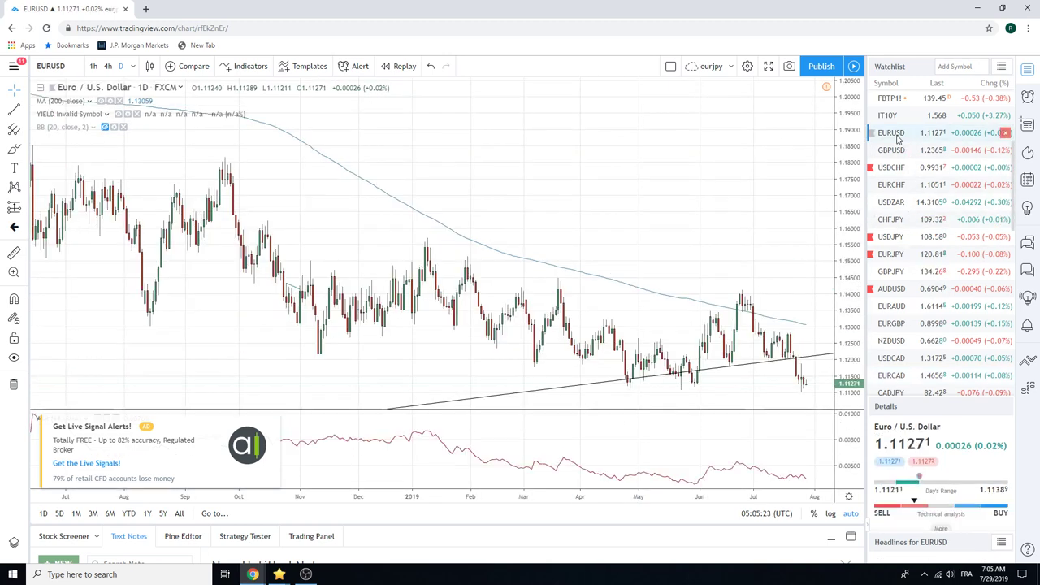
{"action": "scroll", "coordinate": [609, 234], "scroll_direction": "up", "scroll_amount": 3}
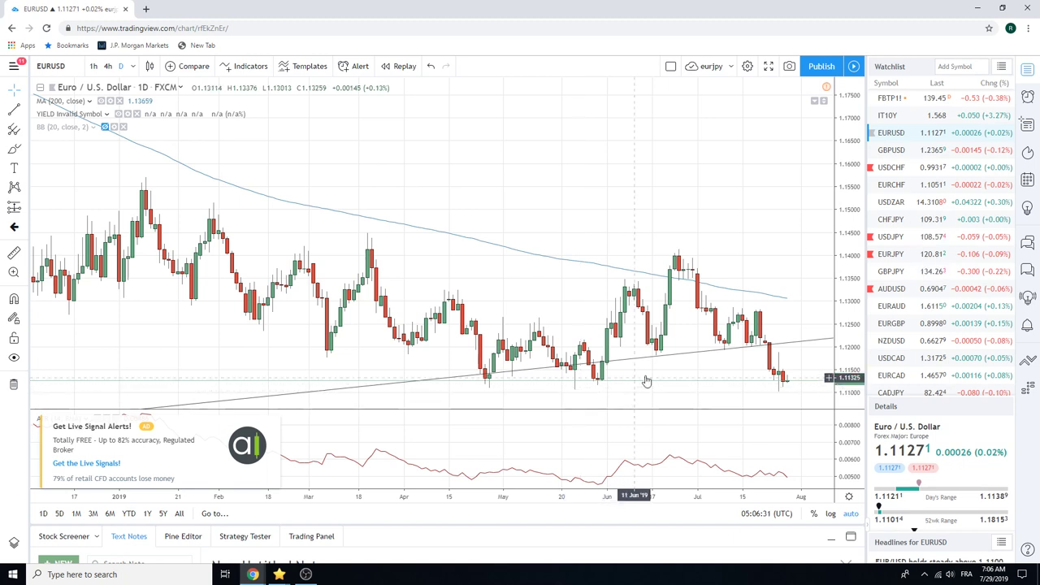
Load USDZAR from the watchlist to view its daily chart with the ascending trendline
{"action": "left_click", "coordinate": [900, 207]}
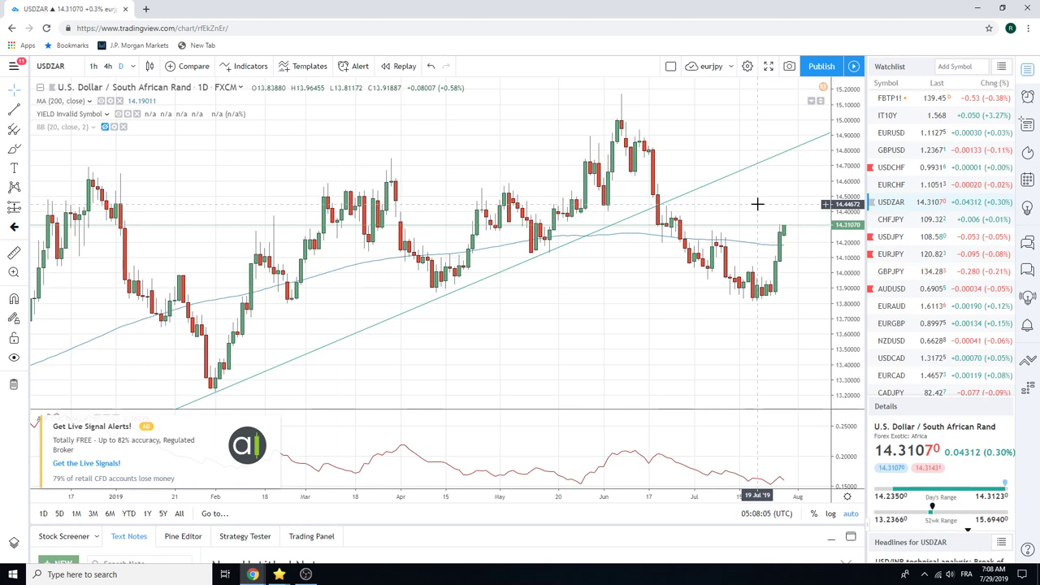
Load USDJPY from the watchlist to view its descending and ascending trendlines
{"action": "left_click", "coordinate": [891, 237]}
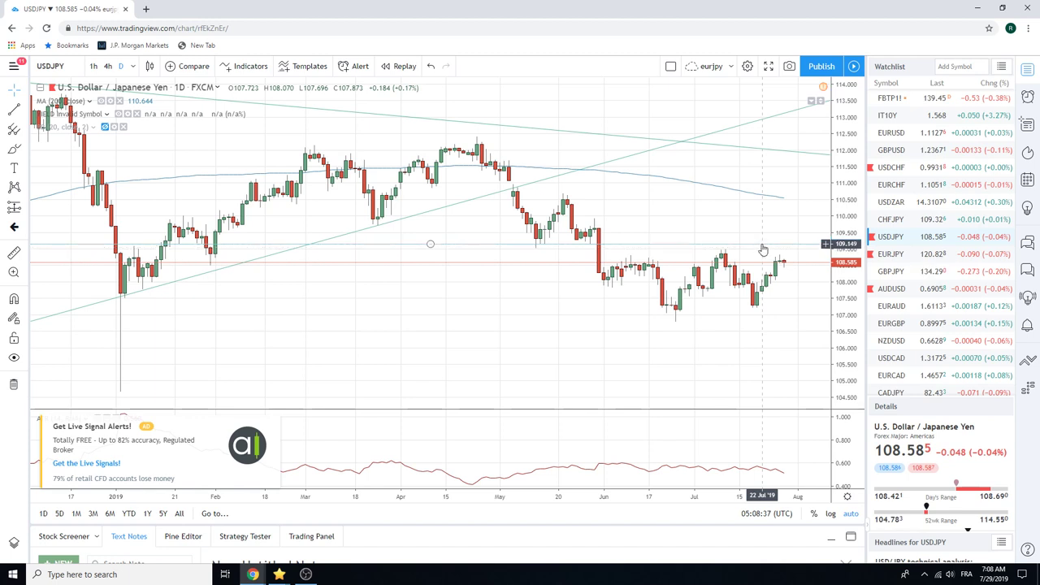
Select the horizontal line near 109.1 on USDJPY, then load USDMXN from the watchlist
{"action": "left_click", "coordinate": [753, 246]}
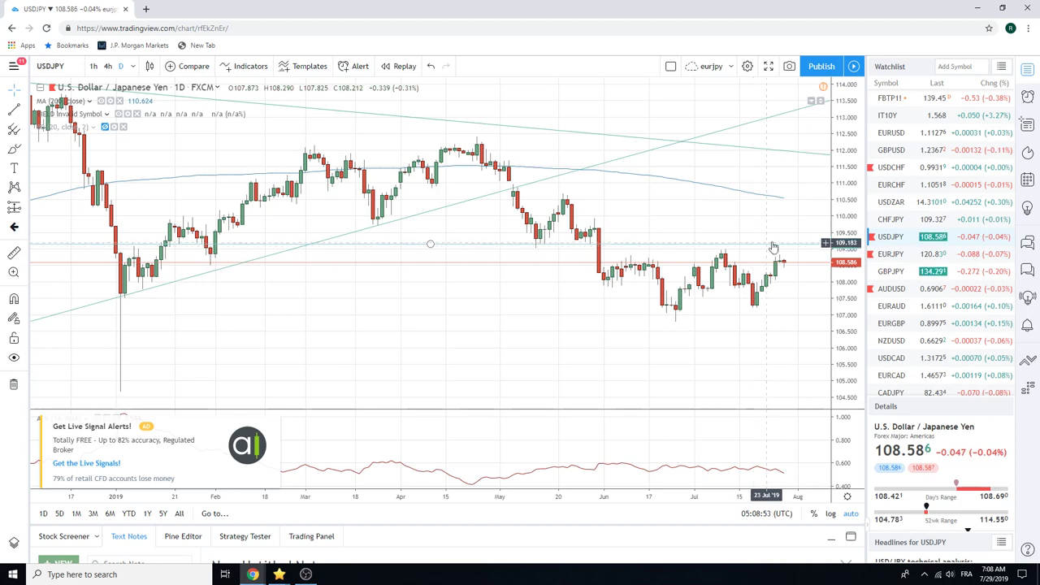
{"action": "scroll", "coordinate": [910, 240], "scroll_direction": "down", "scroll_amount": 2}
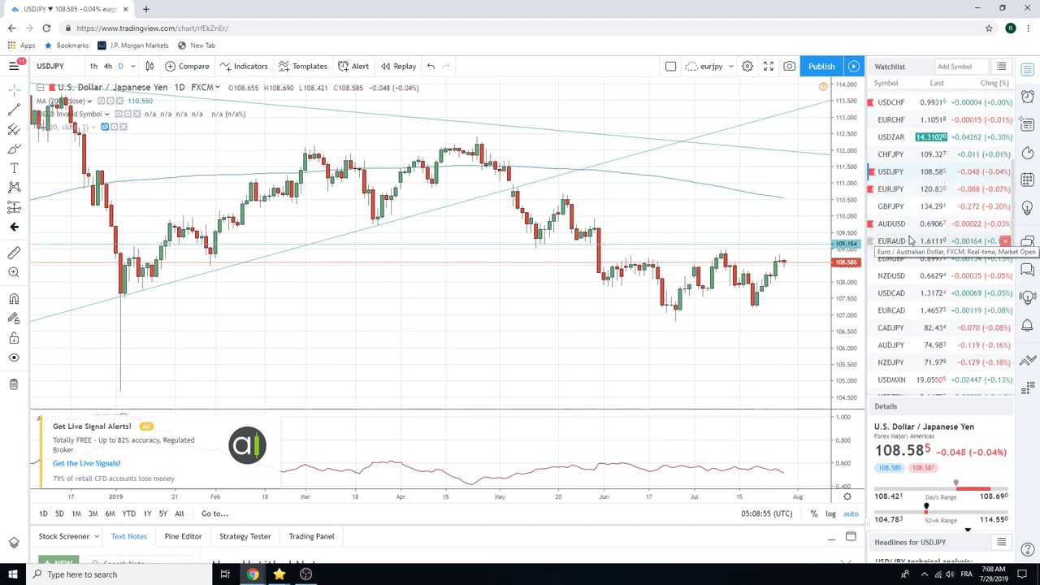
{"action": "left_click", "coordinate": [893, 380]}
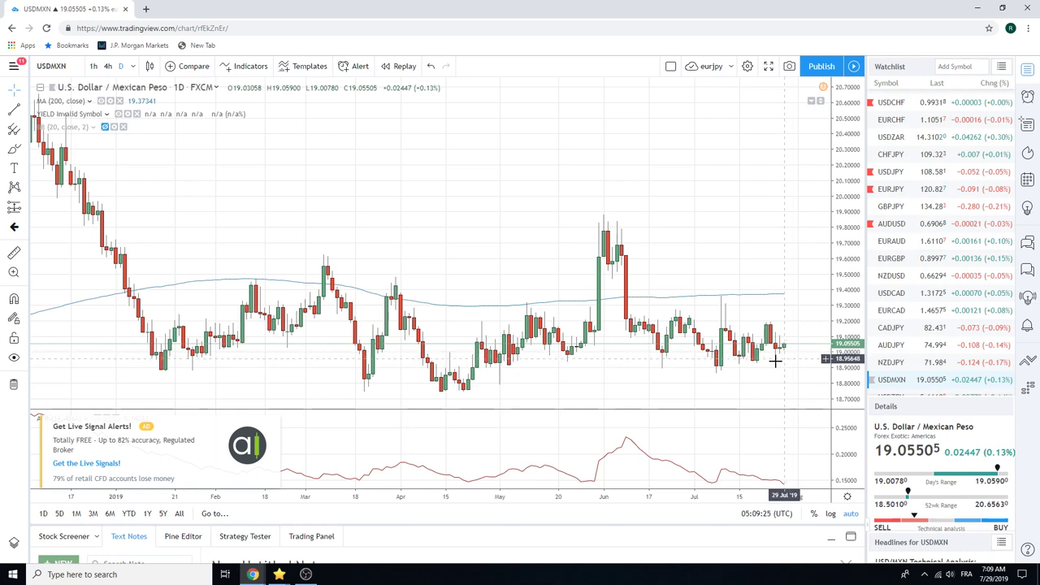
Put USD/MXN on the 4-hour interval and draw an extended line along the July lows
{"action": "left_click", "coordinate": [107, 67]}
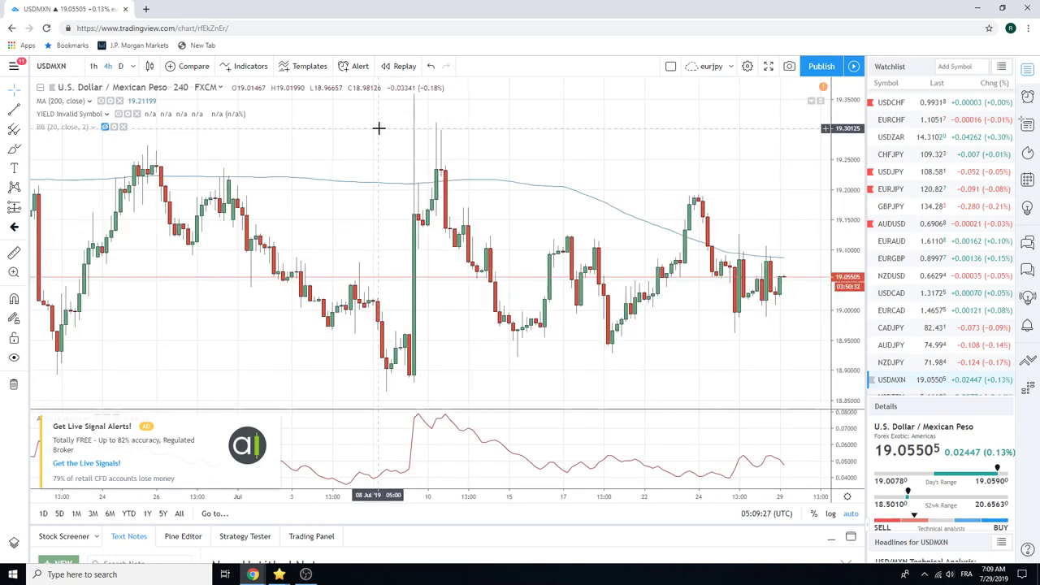
{"action": "left_click", "coordinate": [23, 112]}
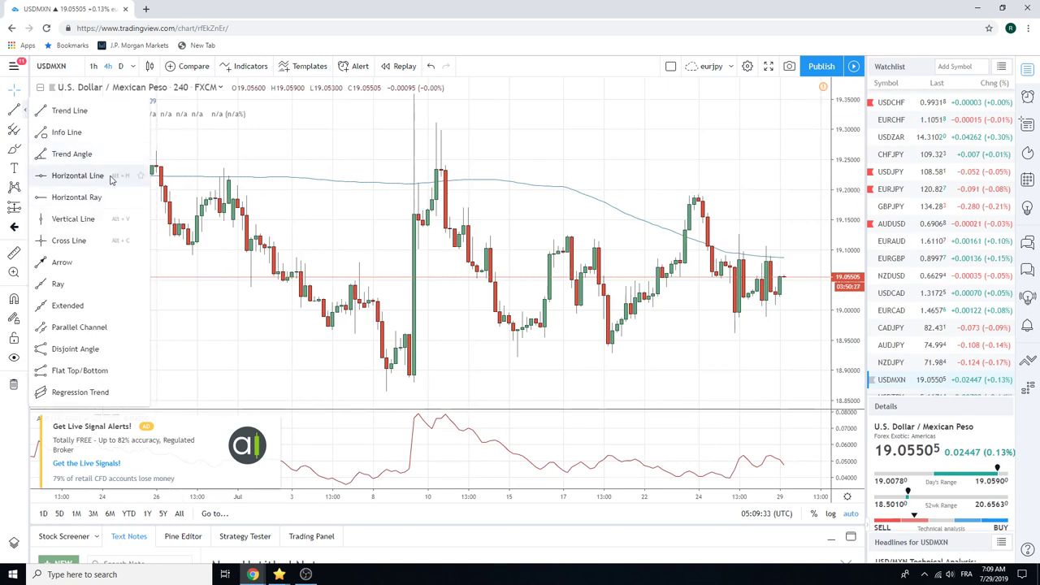
{"action": "left_click", "coordinate": [130, 306]}
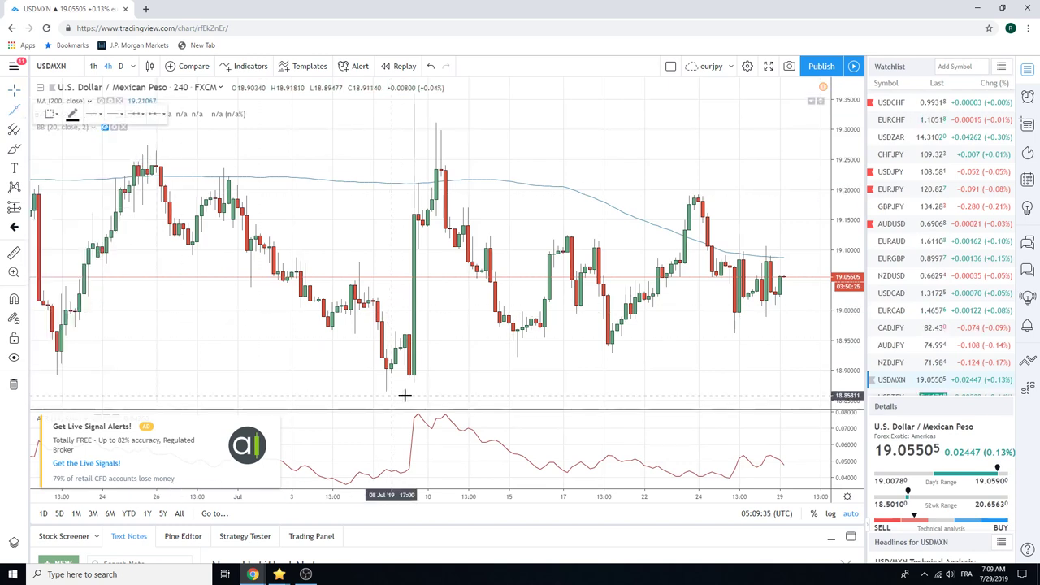
{"action": "left_click", "coordinate": [613, 352]}
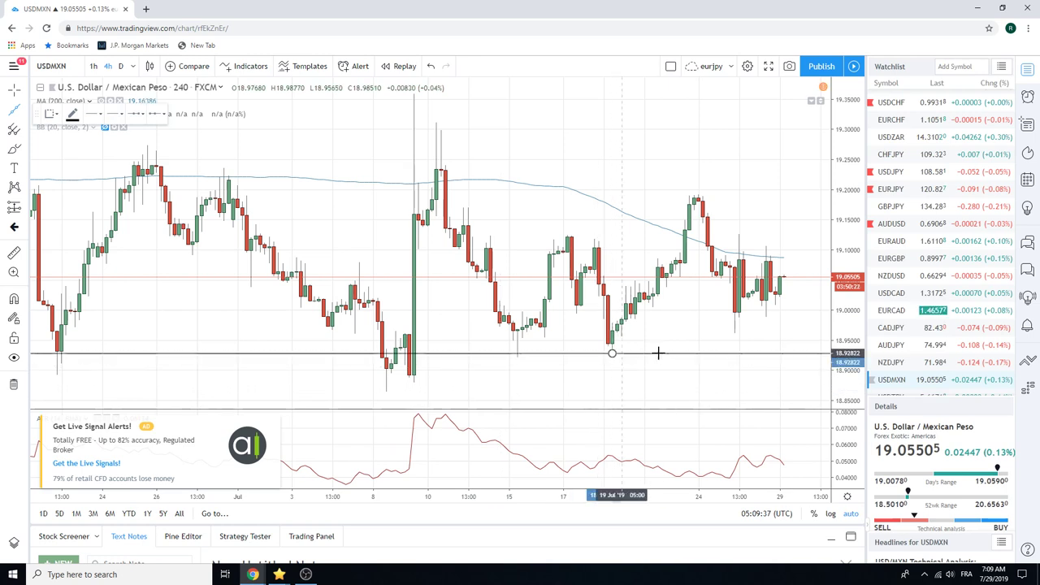
{"action": "left_click", "coordinate": [715, 334]}
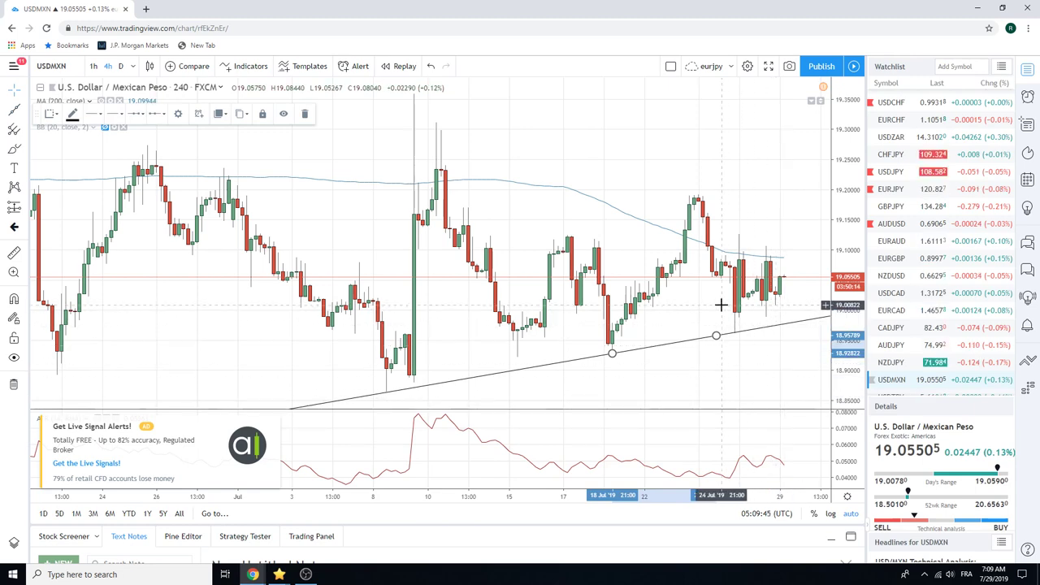
{"action": "scroll", "coordinate": [701, 310], "scroll_direction": "down", "scroll_amount": 5}
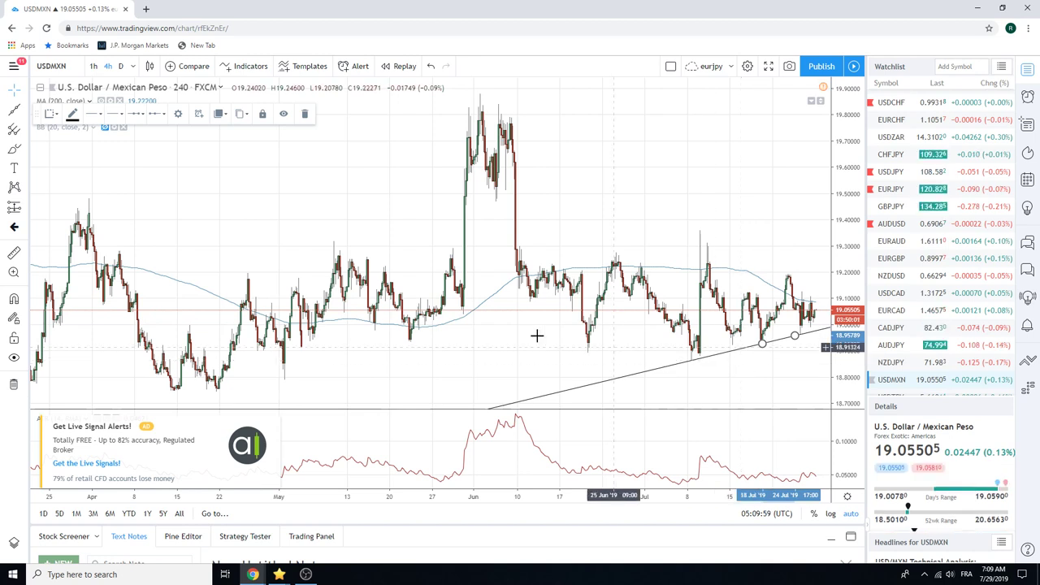
Draw a second extended trend line from the late-April low to mid-June on USD/MXN
{"action": "left_click", "coordinate": [24, 114]}
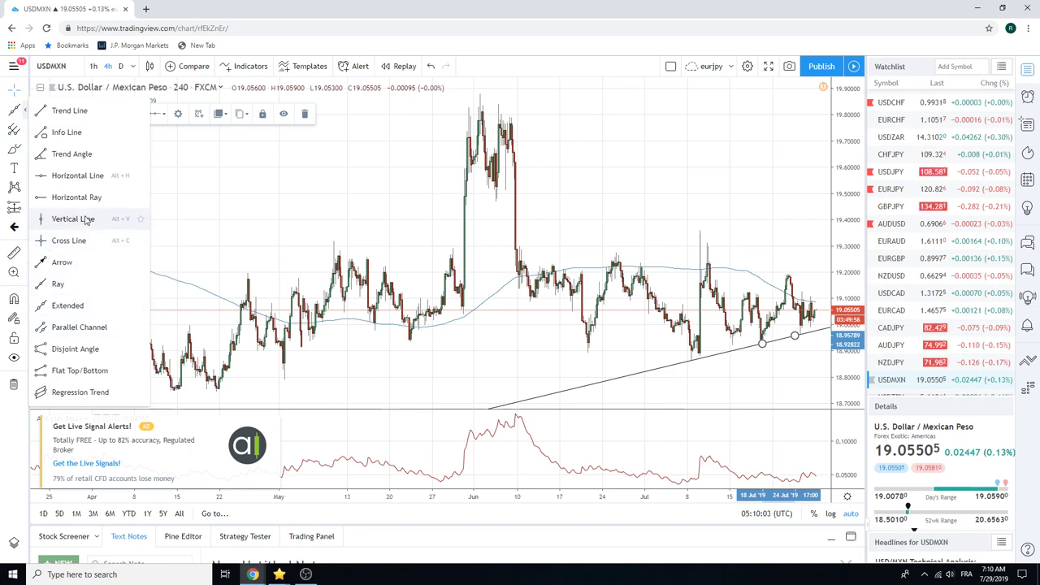
{"action": "left_click", "coordinate": [81, 306]}
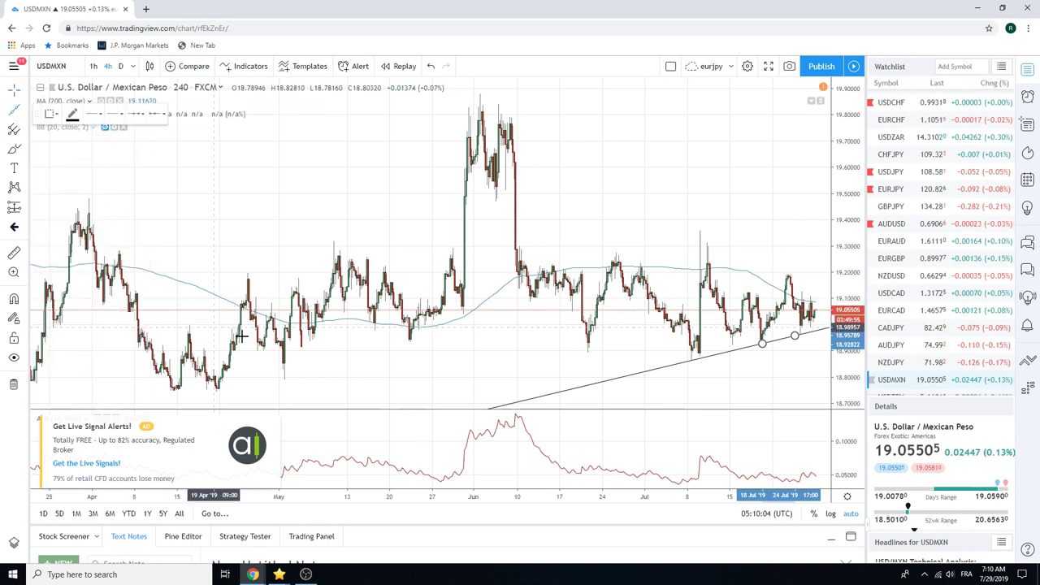
{"action": "left_click", "coordinate": [284, 380]}
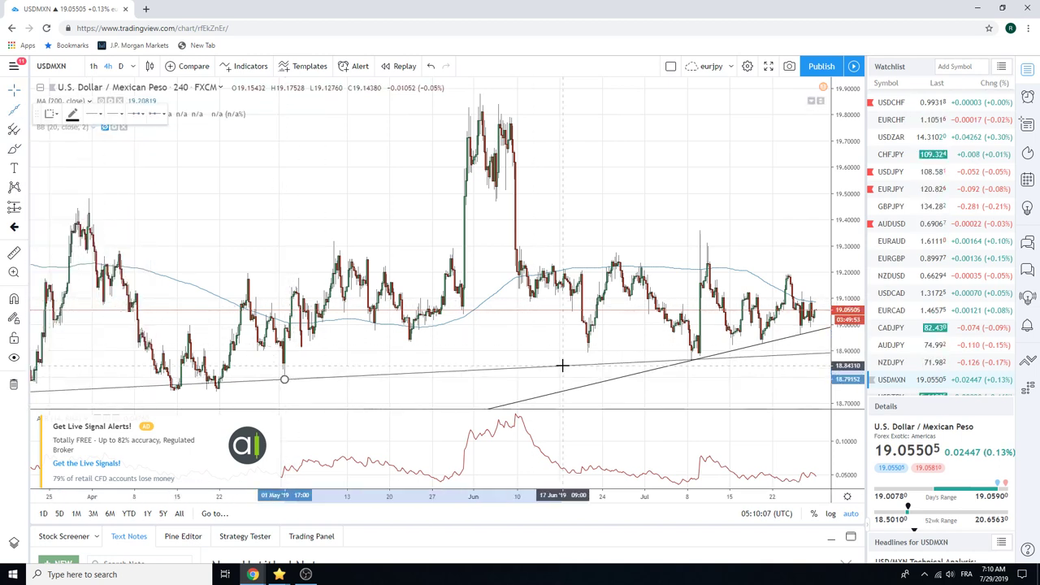
{"action": "left_click", "coordinate": [562, 366]}
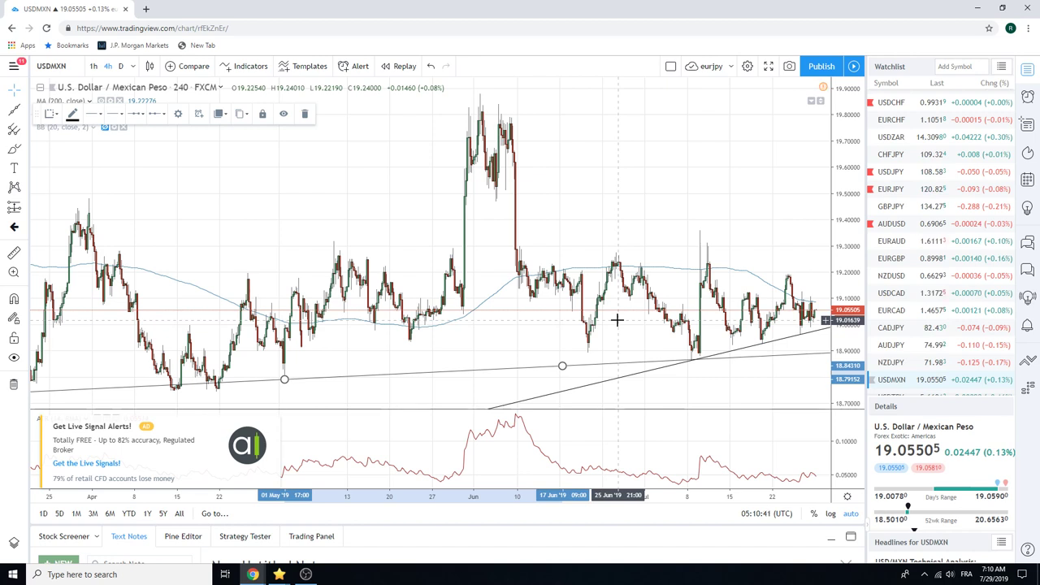
{"action": "scroll", "coordinate": [929, 258], "scroll_direction": "down", "scroll_amount": 1}
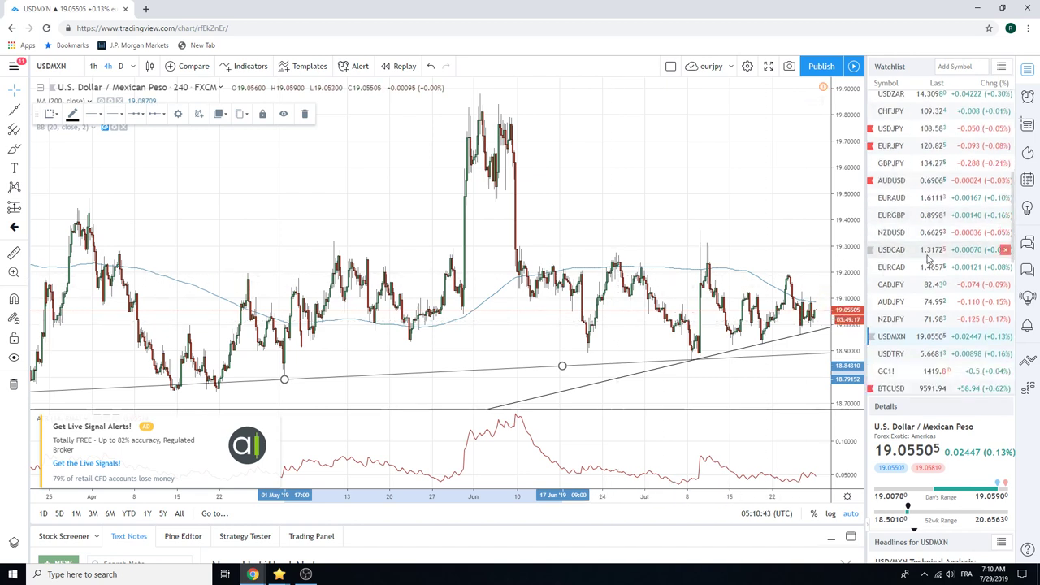
Load Gold Futures (GC1!) on the 4-hour chart and hide its upper descending trend line
{"action": "left_click", "coordinate": [934, 371]}
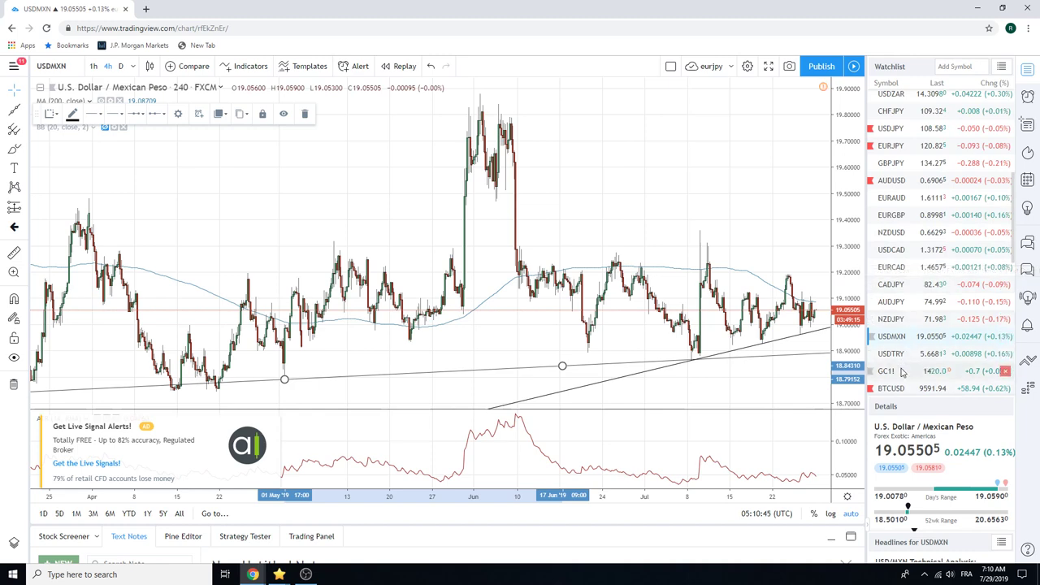
{"action": "scroll", "coordinate": [696, 297], "scroll_direction": "up", "scroll_amount": 4}
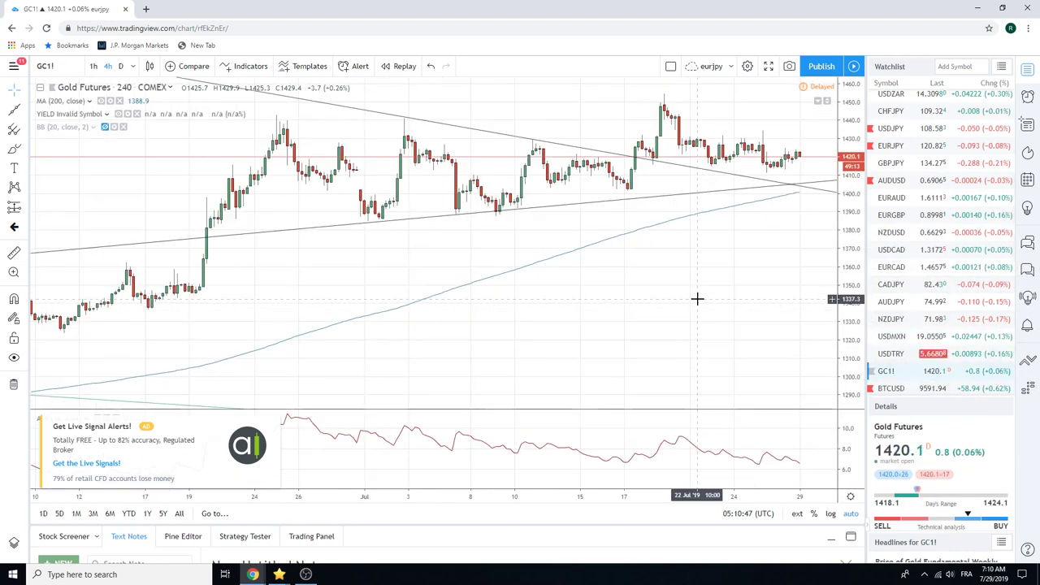
{"action": "right_click", "coordinate": [713, 176]}
{"action": "mouse_move", "coordinate": [752, 214]}
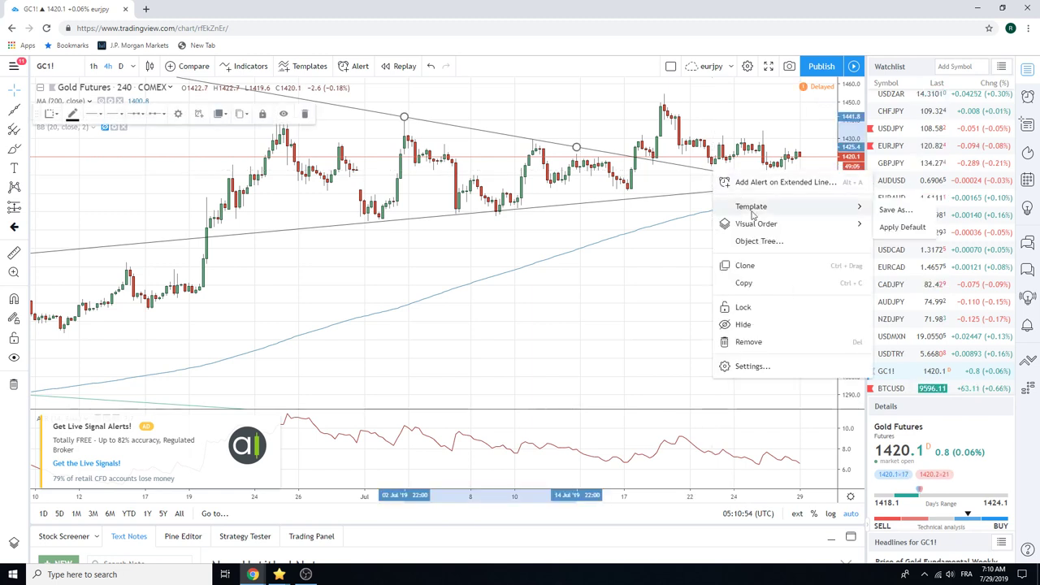
{"action": "left_click", "coordinate": [779, 324]}
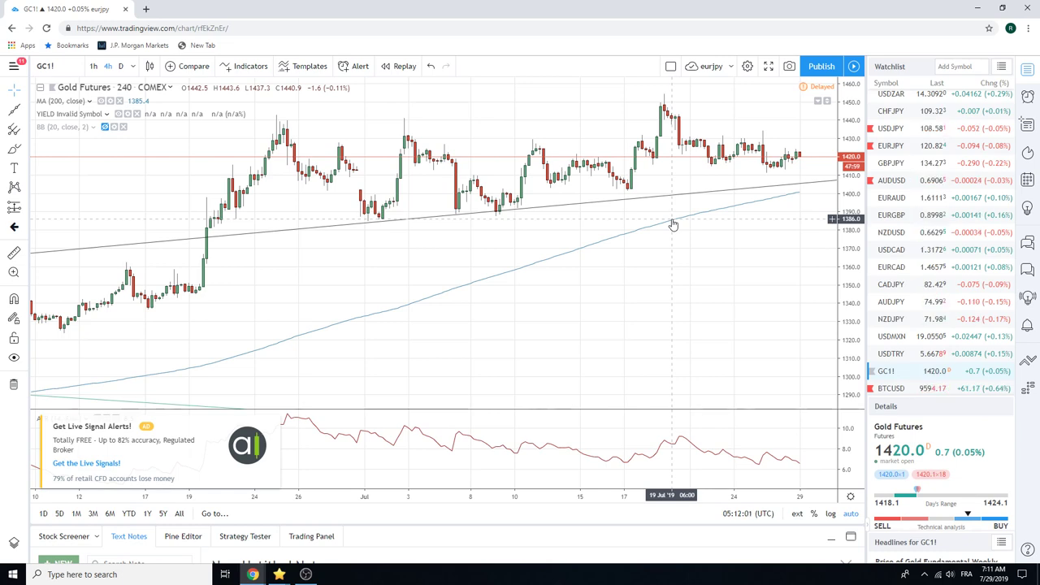
{"action": "scroll", "coordinate": [672, 225], "scroll_direction": "down", "scroll_amount": 2}
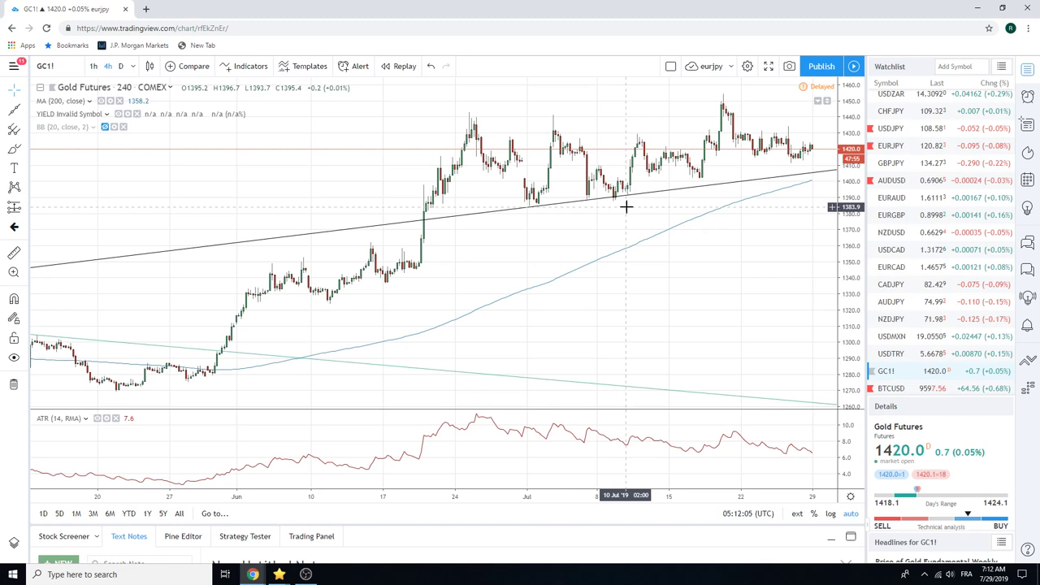
Load EURCAD from the watchlist and show it with daily candles
{"action": "scroll", "coordinate": [910, 238], "scroll_direction": "down", "scroll_amount": 1}
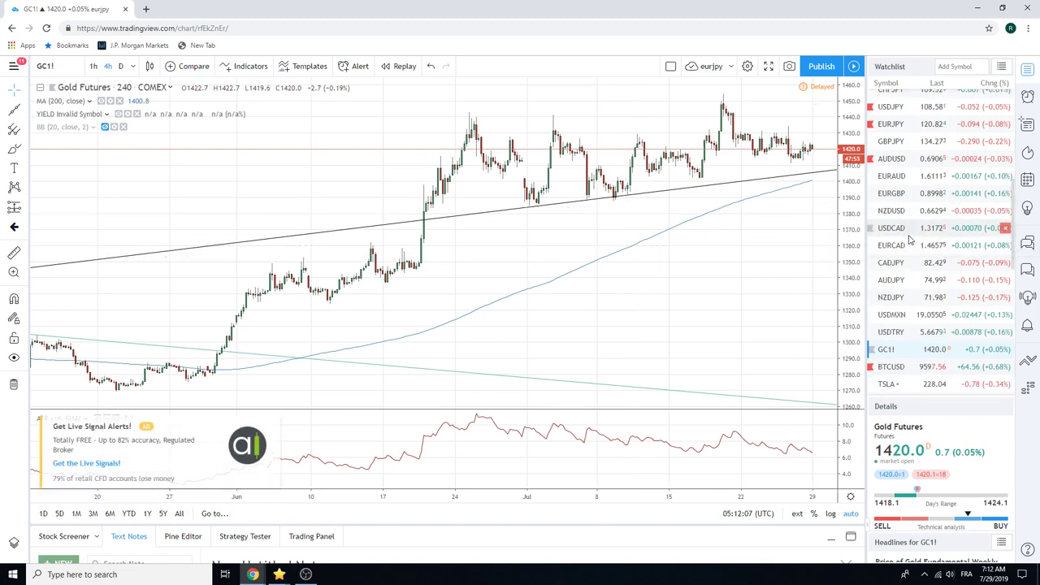
{"action": "scroll", "coordinate": [909, 239], "scroll_direction": "up", "scroll_amount": 1}
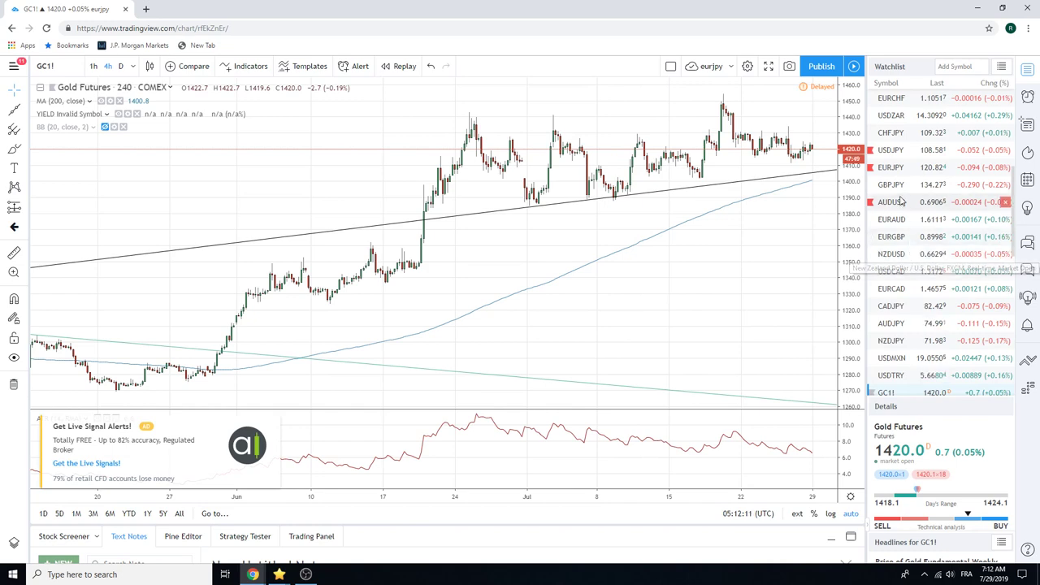
{"action": "left_click", "coordinate": [894, 289]}
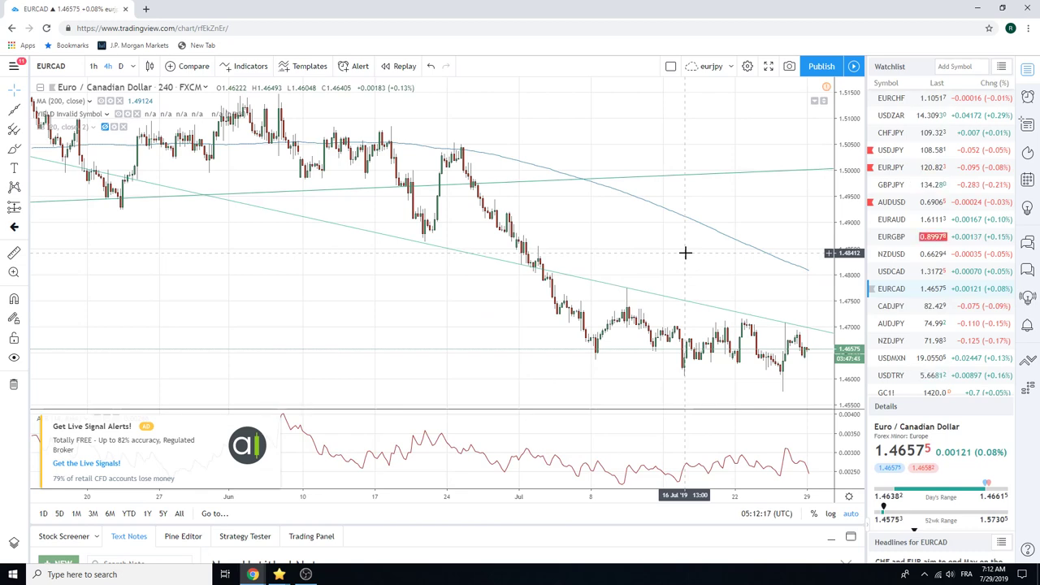
{"action": "left_click", "coordinate": [121, 66]}
{"action": "scroll", "coordinate": [455, 349], "scroll_direction": "up", "scroll_amount": 5}
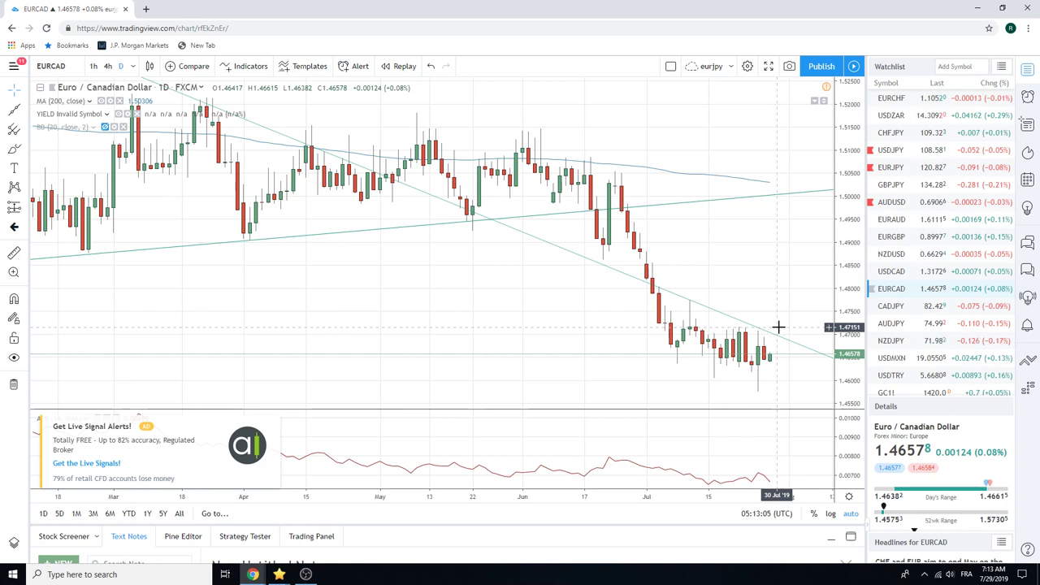
{"action": "scroll", "coordinate": [926, 278], "scroll_direction": "up", "scroll_amount": 5}
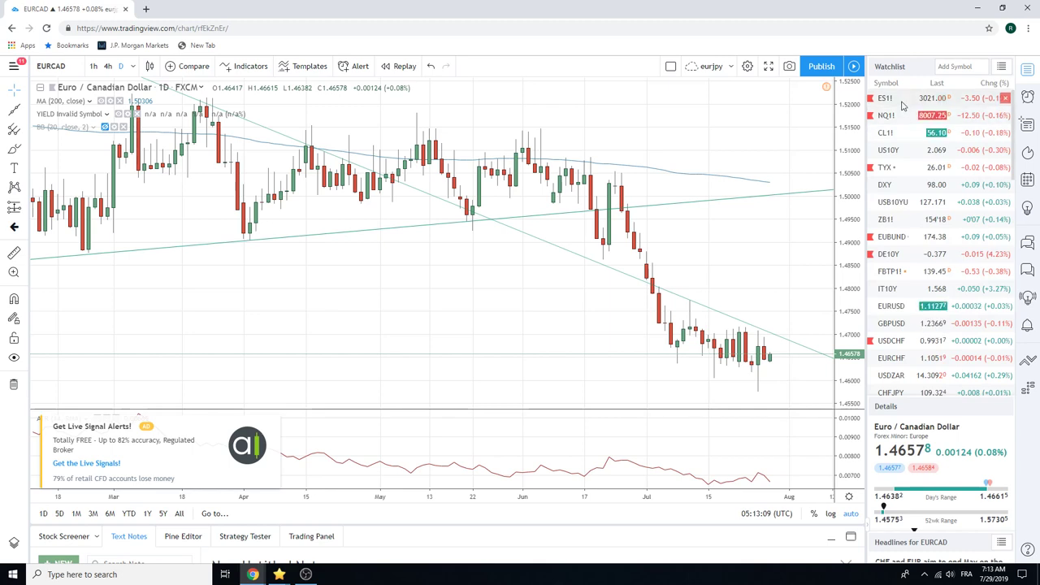
Load ES1! from the top of the watchlist to show S&P 500 E-mini Futures daily
{"action": "left_click", "coordinate": [901, 101]}
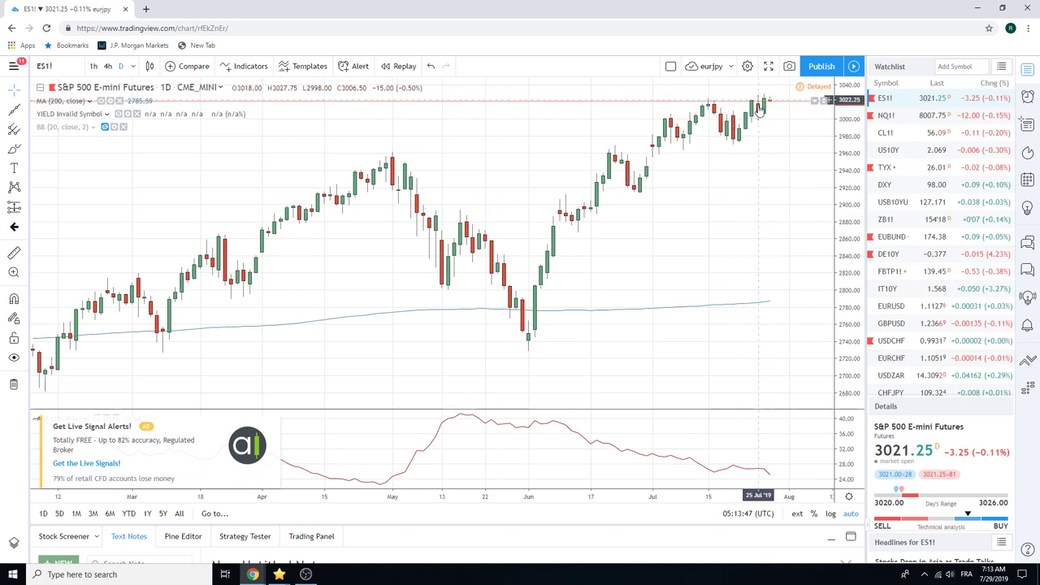
Zoom the ES1! daily chart out and in to review price near 3021 against the 200-period average
{"action": "scroll", "coordinate": [721, 186], "scroll_direction": "down", "scroll_amount": 2}
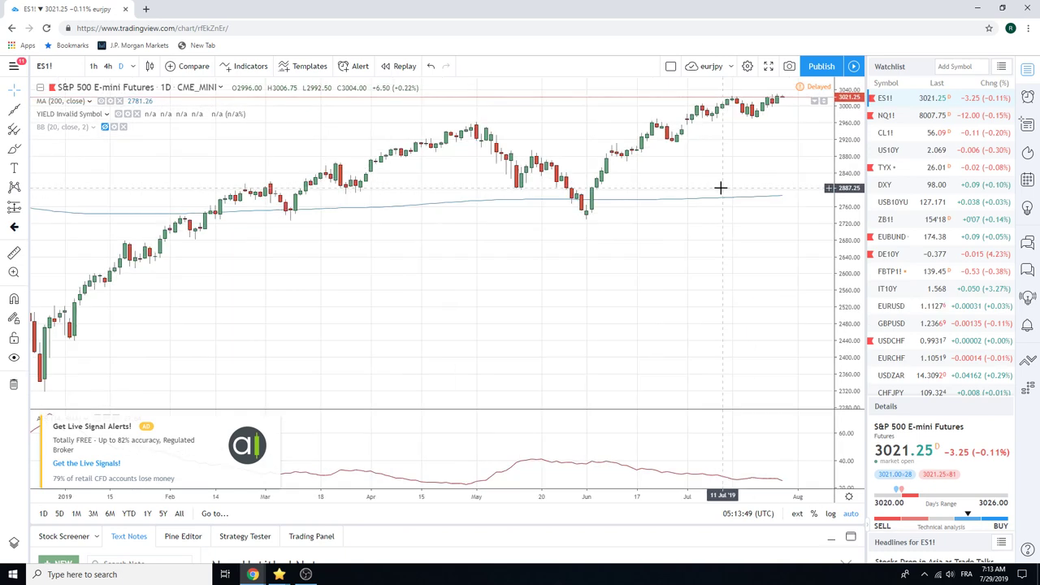
{"action": "scroll", "coordinate": [720, 188], "scroll_direction": "up", "scroll_amount": 2}
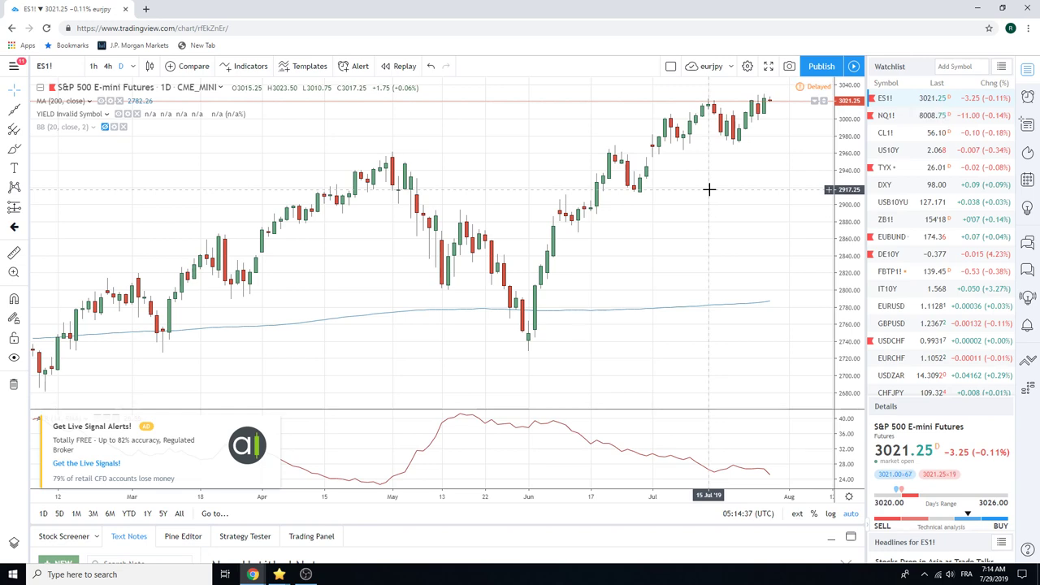
{"action": "scroll", "coordinate": [708, 190], "scroll_direction": "down", "scroll_amount": 3}
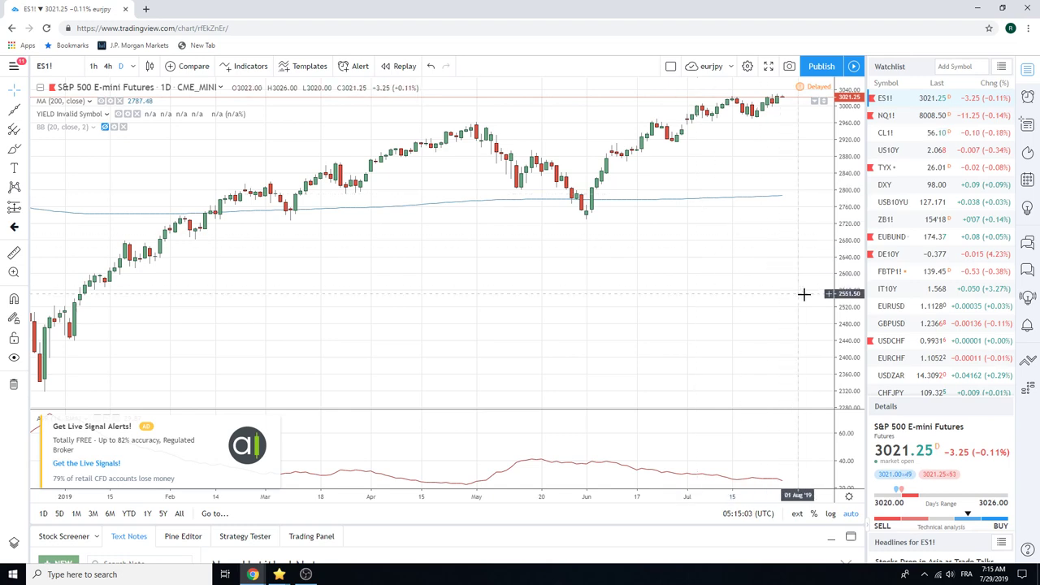
{"action": "left_click", "coordinate": [908, 325]}
{"action": "scroll", "coordinate": [691, 272], "scroll_direction": "down", "scroll_amount": 3}
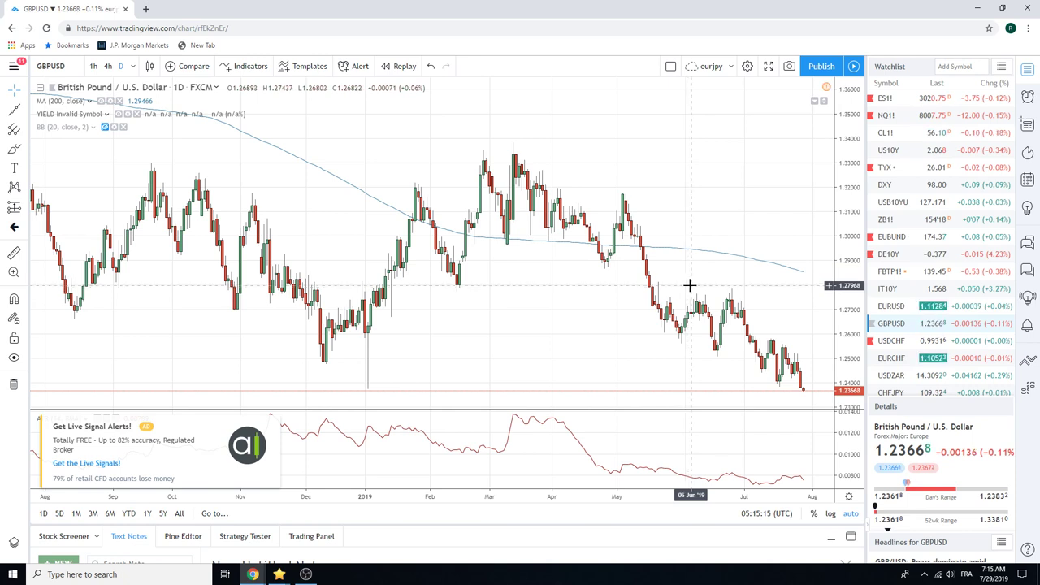
{"action": "scroll", "coordinate": [914, 248], "scroll_direction": "down", "scroll_amount": 2}
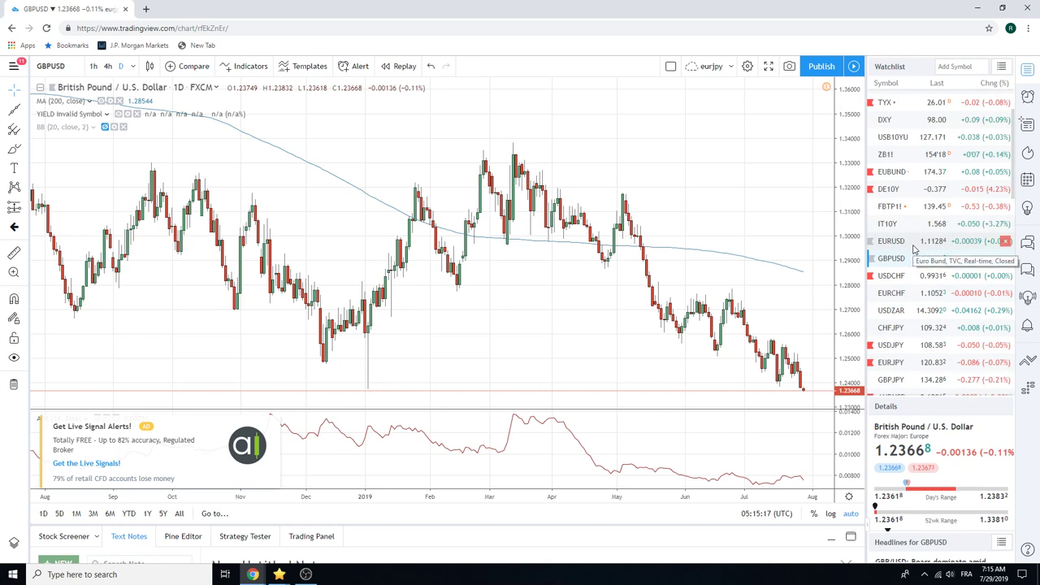
{"action": "scroll", "coordinate": [914, 244], "scroll_direction": "down", "scroll_amount": 2}
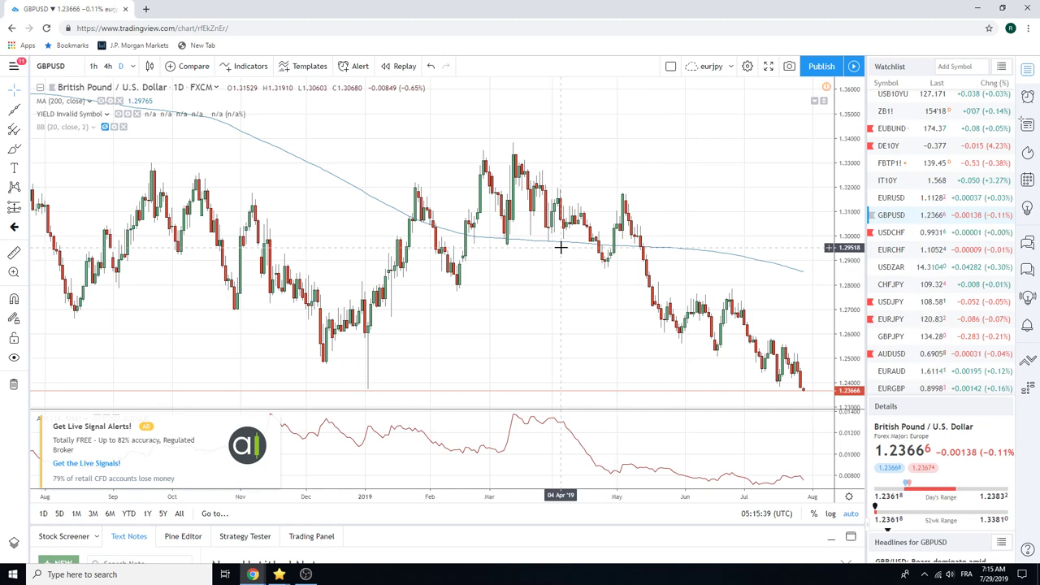
{"action": "scroll", "coordinate": [561, 247], "scroll_direction": "up", "scroll_amount": 3}
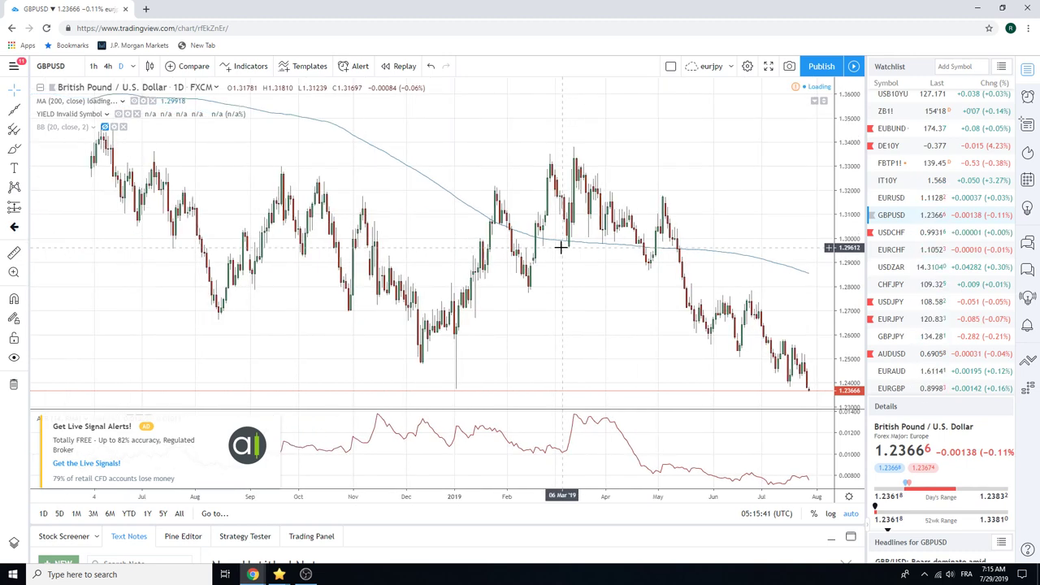